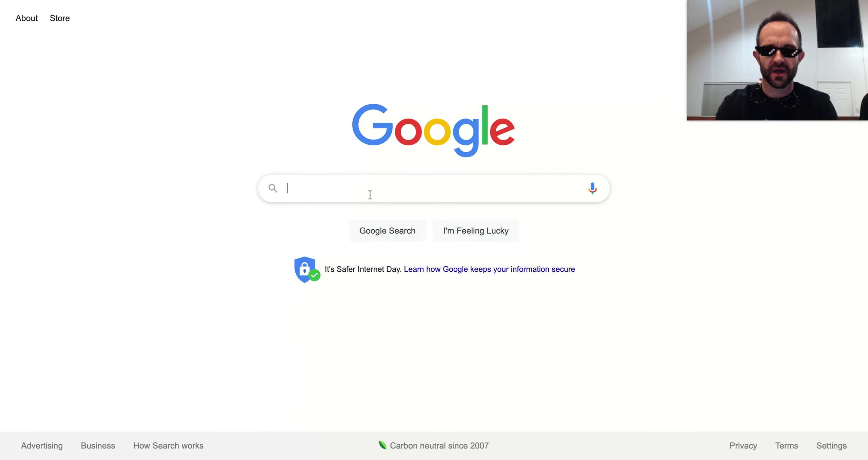
# Search the web for "chrome music lab" and open the Song Maker experiment on the Chrome Music Lab site
pyautogui.write('chrome music lab')
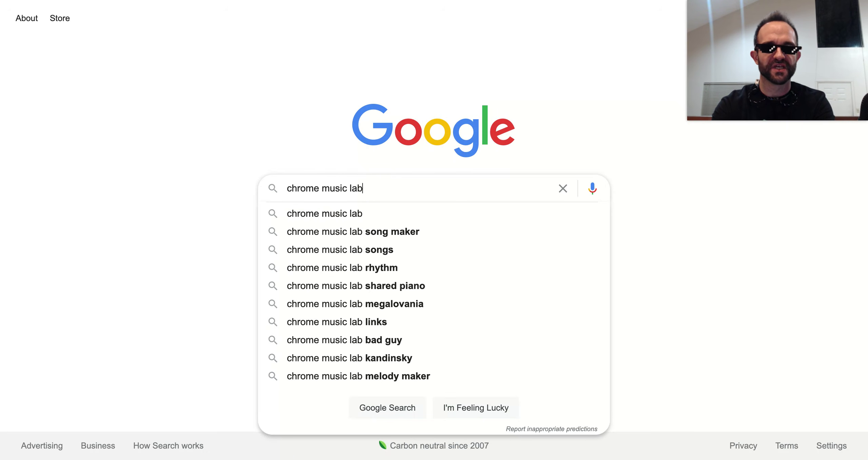
pyautogui.press('Return')
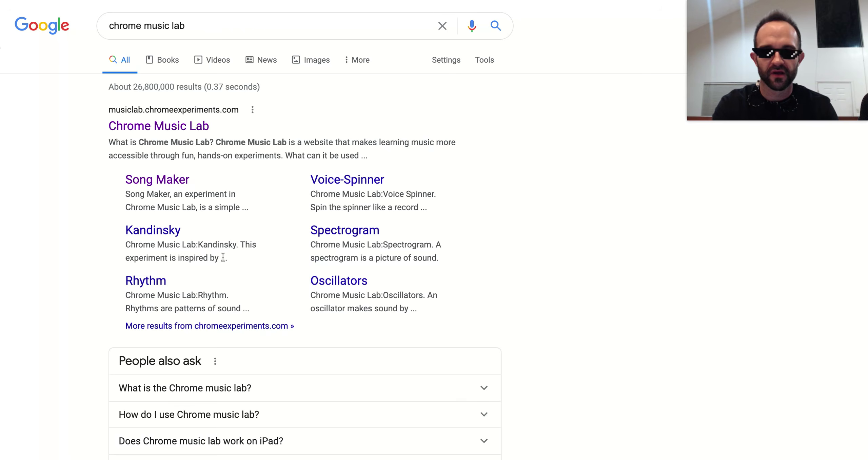
pyautogui.click(188, 131)
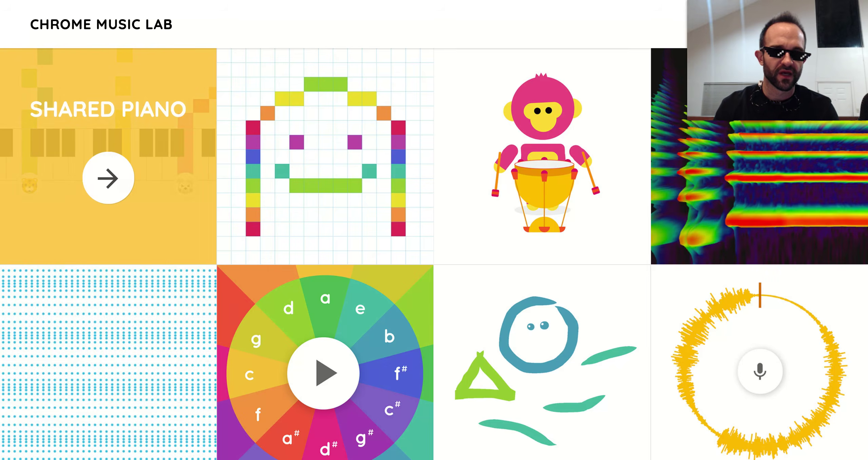
pyautogui.moveTo(261, 136)
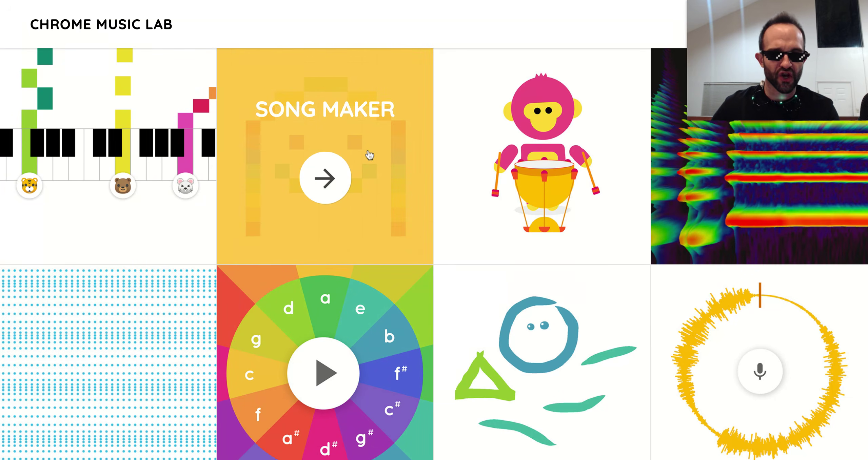
pyautogui.click(331, 183)
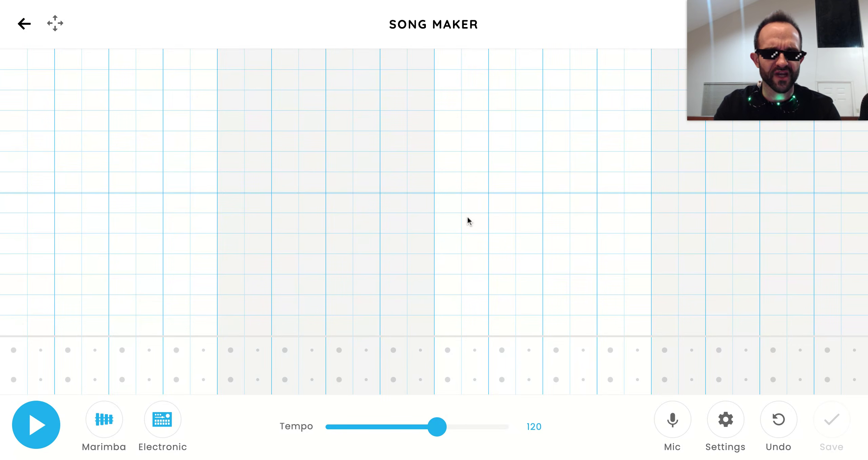
# Configure the song with a length of 8 bars, Chromatic scale and 1 octave range, and set the tempo to 171
pyautogui.click(724, 433)
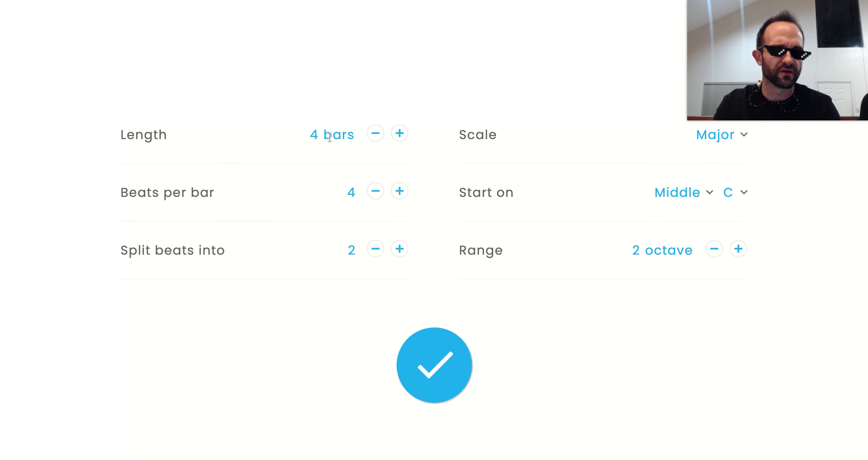
pyautogui.click(403, 135)
pyautogui.click(404, 135)
pyautogui.click(403, 135)
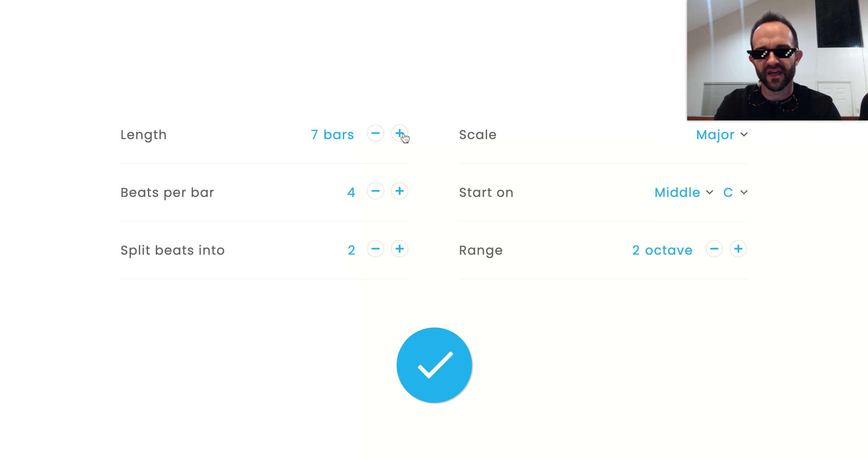
pyautogui.click(404, 135)
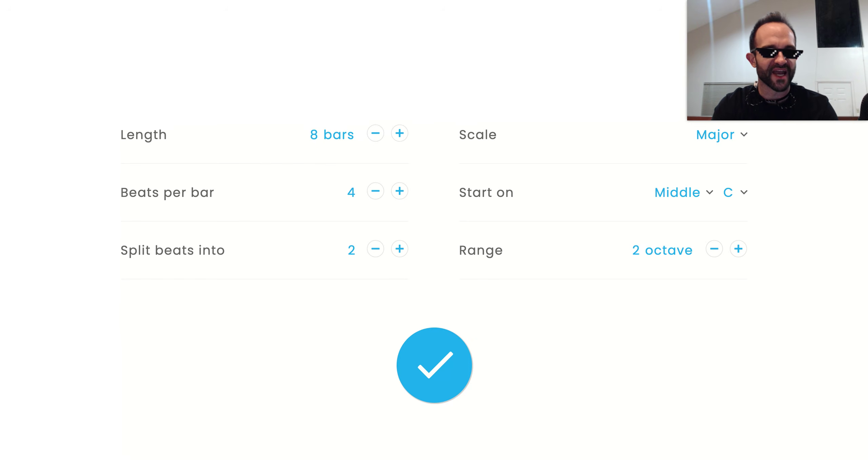
pyautogui.click(732, 179)
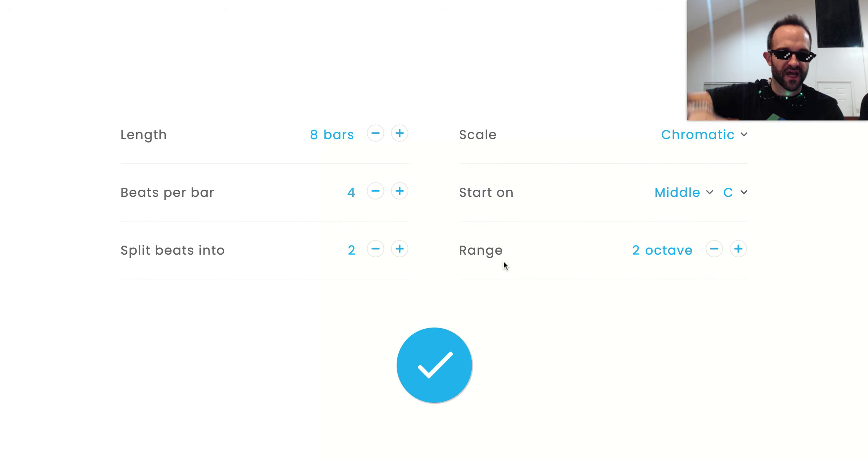
pyautogui.click(714, 249)
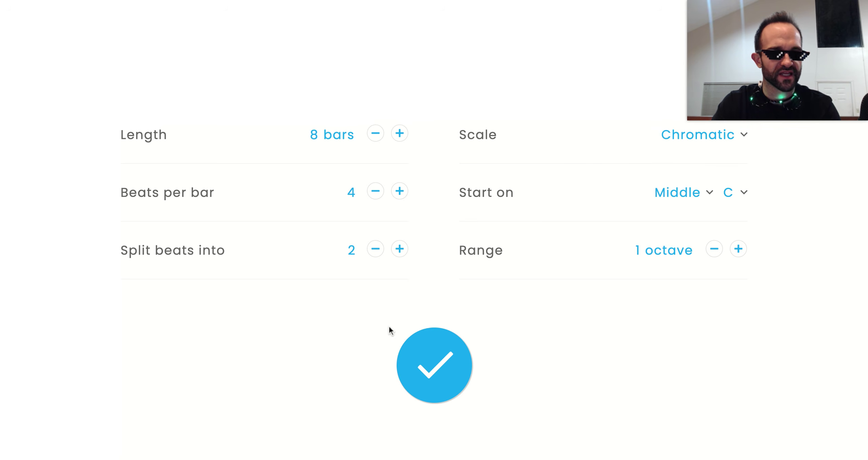
pyautogui.click(447, 381)
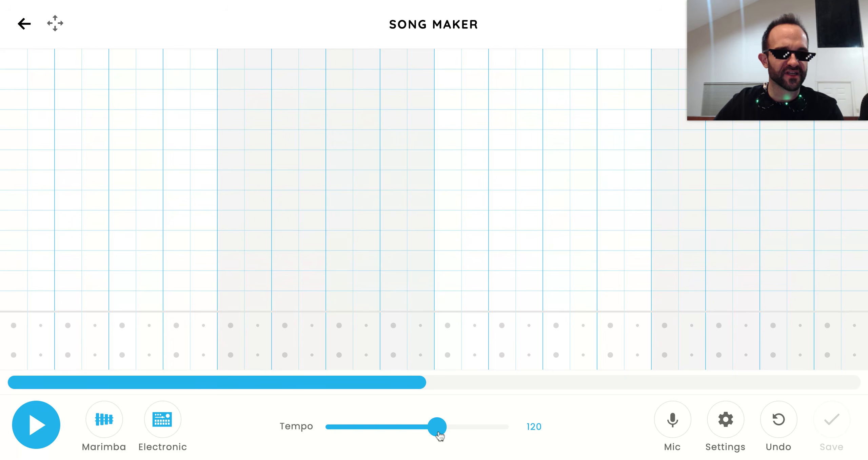
pyautogui.moveTo(438, 434); pyautogui.dragTo(470, 430)
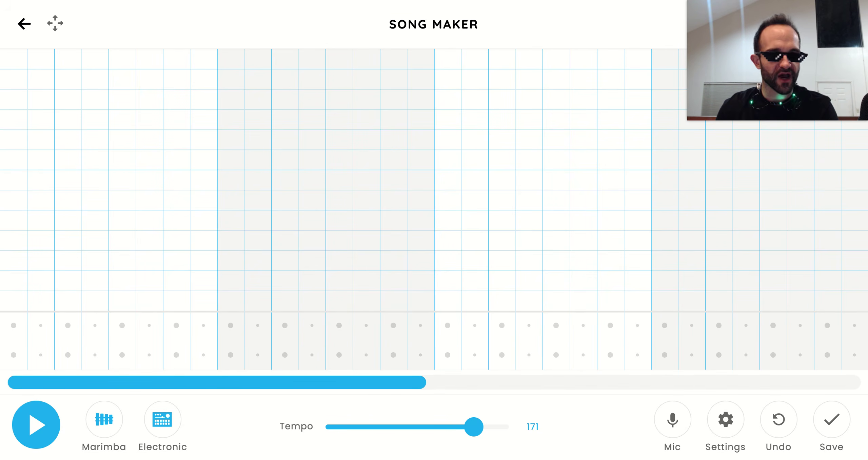
# In bars 1–2, place circle drum hits on beats 1 and 3, triangles on 2 and 4, plus an off-beat circle after bar 2's beat 3
pyautogui.click(14, 355)
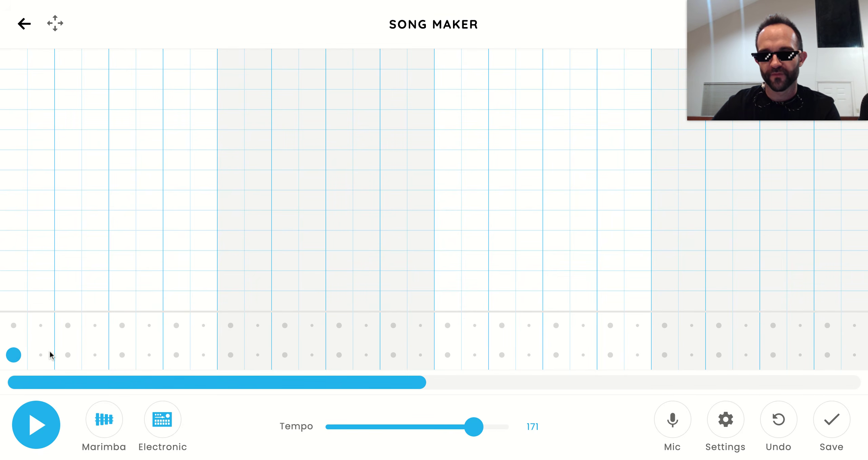
pyautogui.click(68, 325)
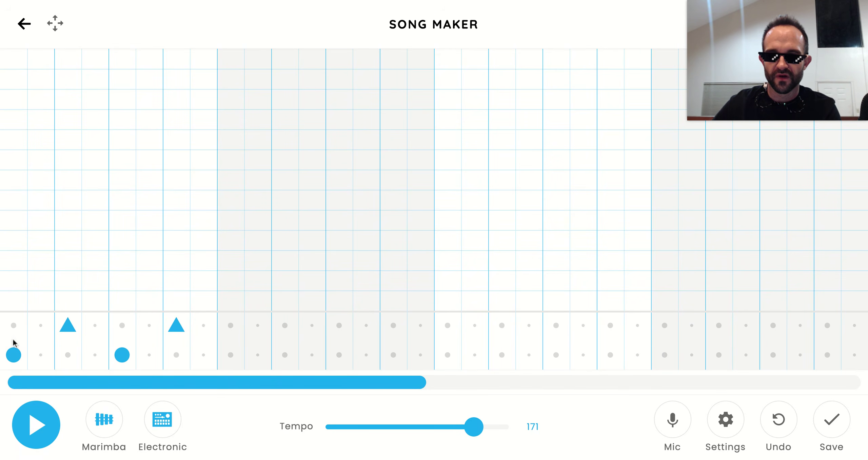
pyautogui.click(235, 354)
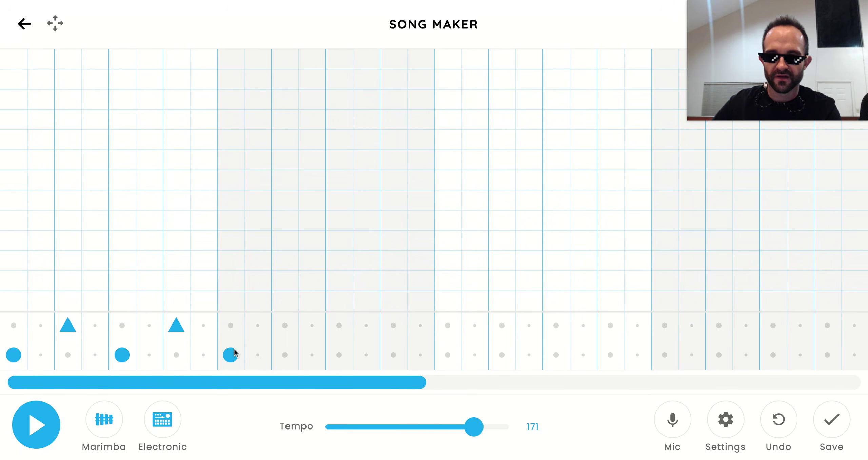
pyautogui.click(287, 327)
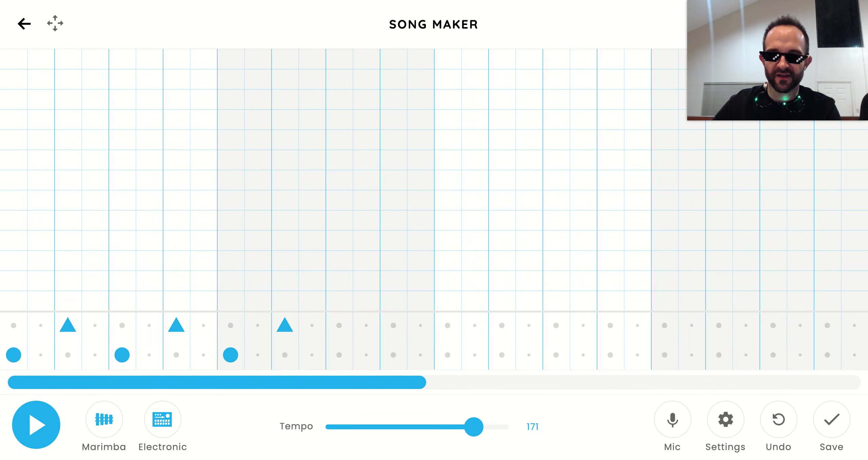
pyautogui.click(338, 355)
pyautogui.click(364, 358)
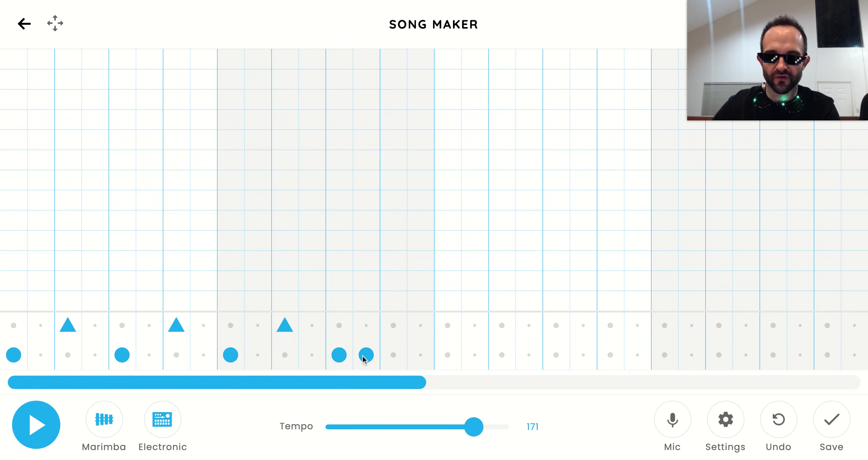
pyautogui.click(392, 327)
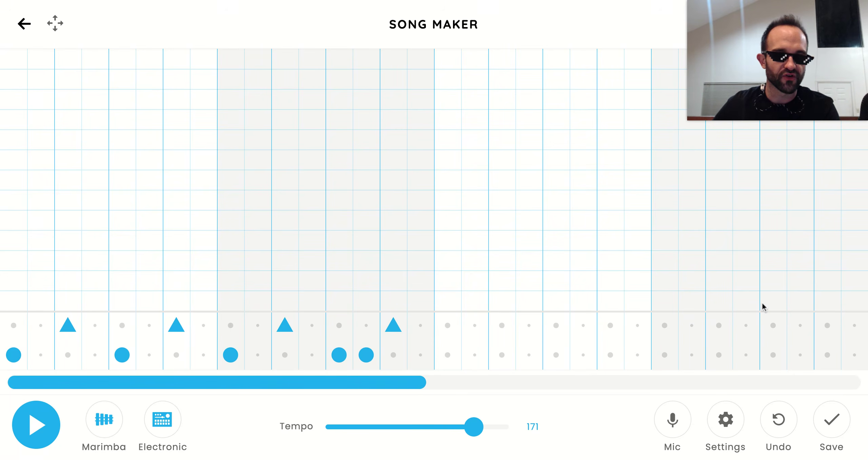
# Repeat the drum pattern in bars 3–4: circles on beats 1 and 3, triangles on 2 and 4, plus an off-beat circle after bar 4's beat 3
pyautogui.click(448, 355)
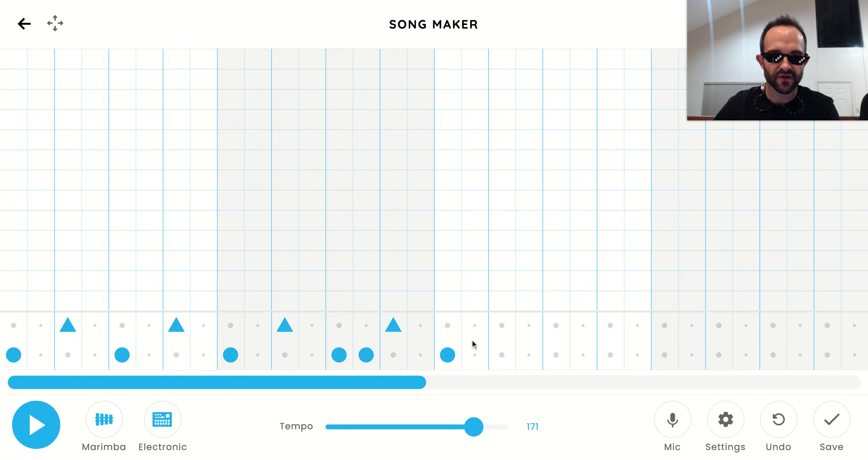
pyautogui.click(502, 327)
pyautogui.click(611, 318)
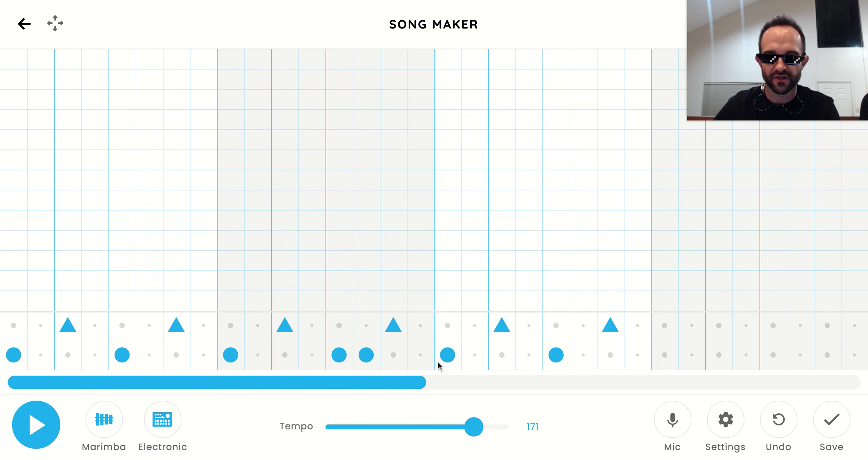
pyautogui.click(669, 351)
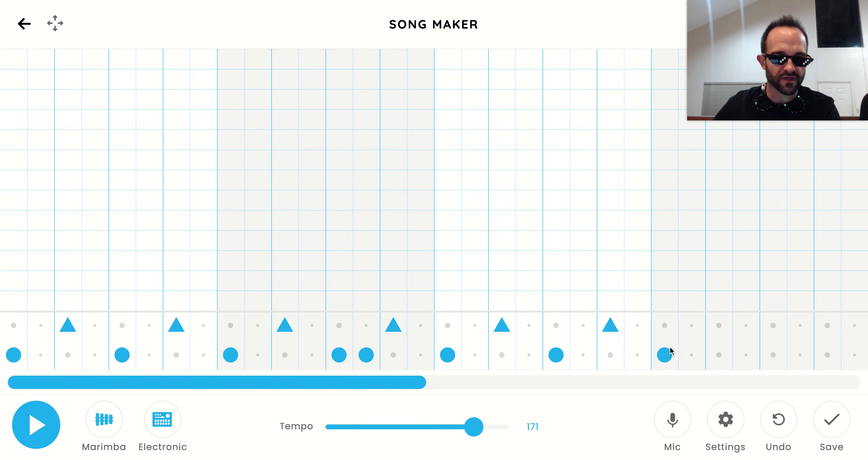
pyautogui.click(716, 324)
pyautogui.click(774, 356)
pyautogui.click(792, 358)
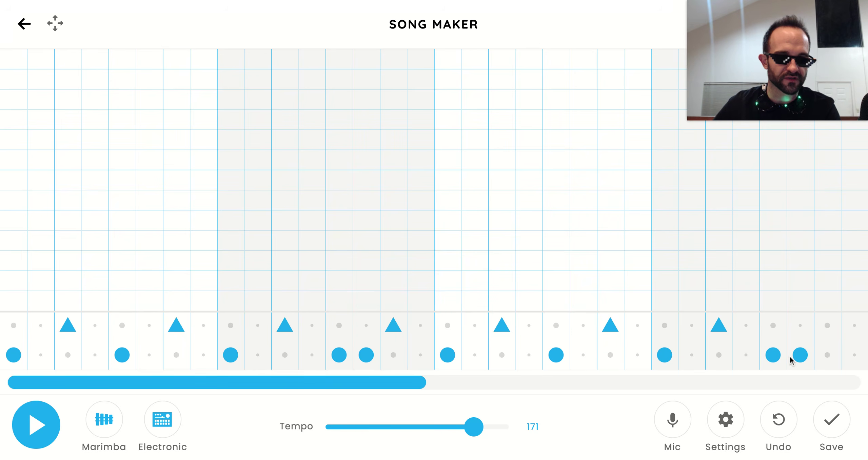
pyautogui.click(835, 331)
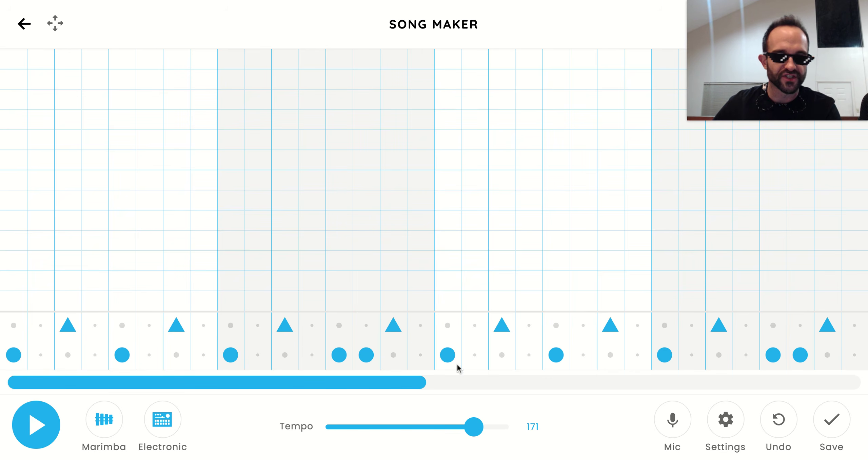
# Play back the song to hear the four-bar drum pattern and stop the playback
pyautogui.click(52, 426)
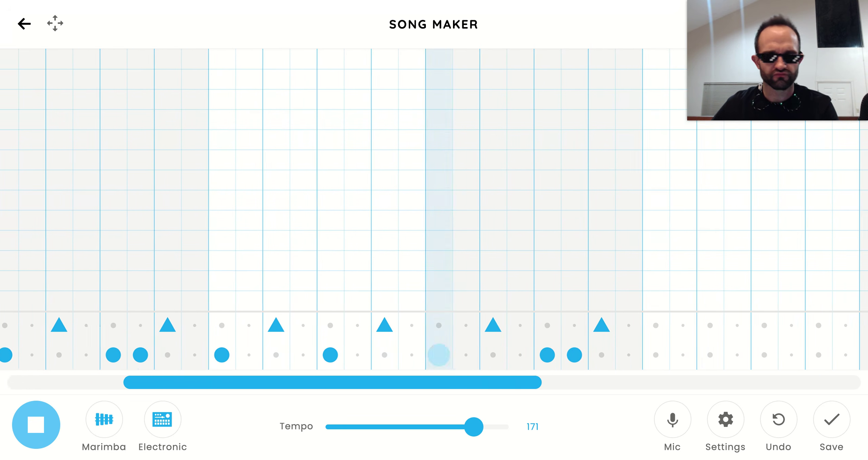
pyautogui.click(44, 420)
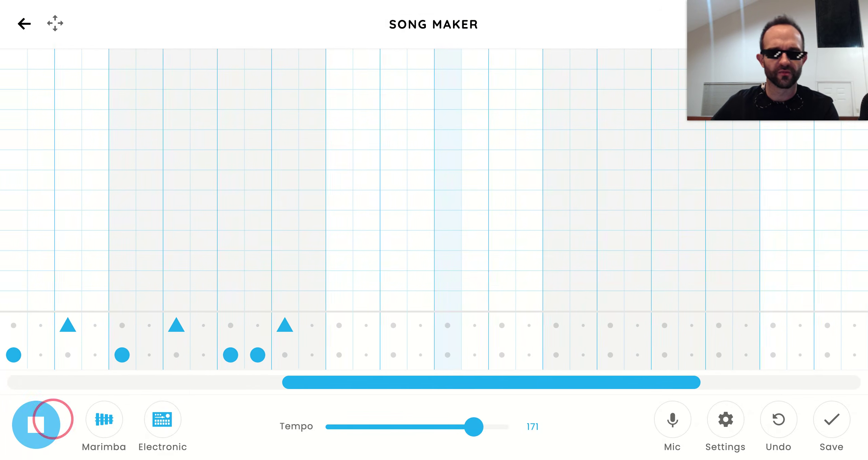
# Repeat the drum pattern in bars 5–6: circles on beats 1 and 3, triangles on 2 and 4, plus an off-beat circle after bar 6's beat 3
pyautogui.click(474, 378)
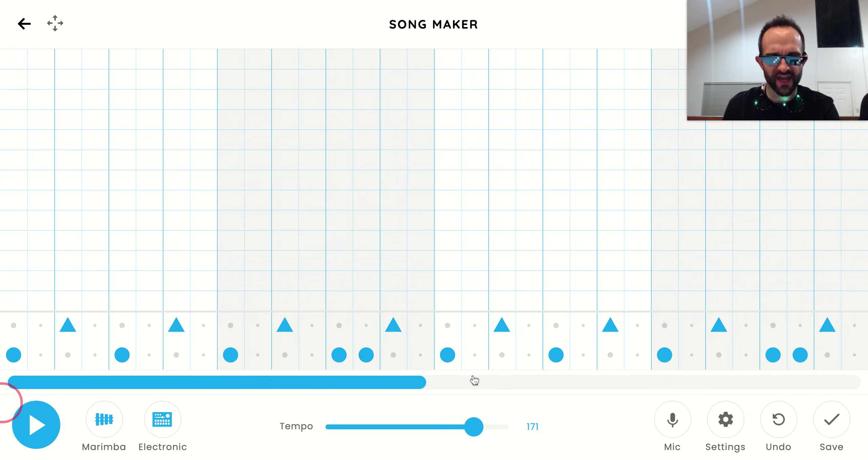
pyautogui.moveTo(7, 397); pyautogui.dragTo(661, 368)
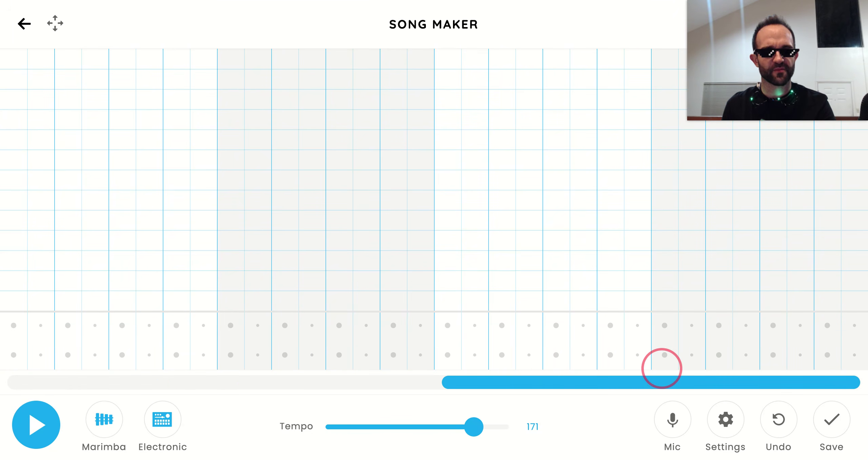
pyautogui.click(14, 355)
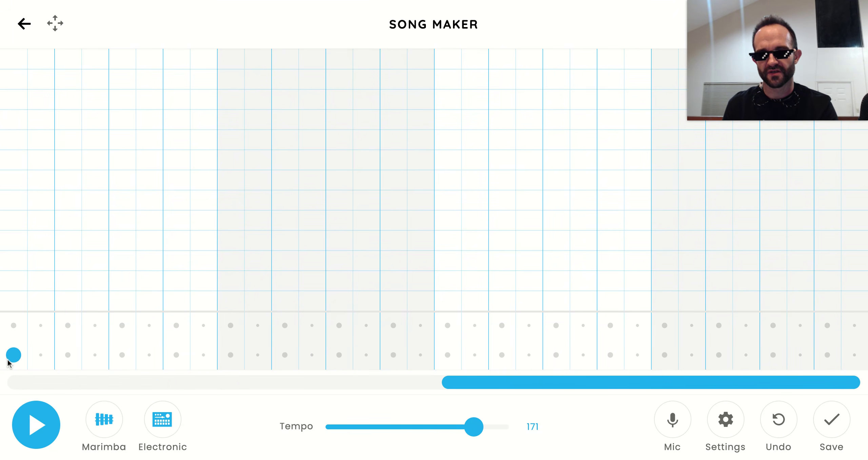
pyautogui.click(68, 325)
pyautogui.click(122, 355)
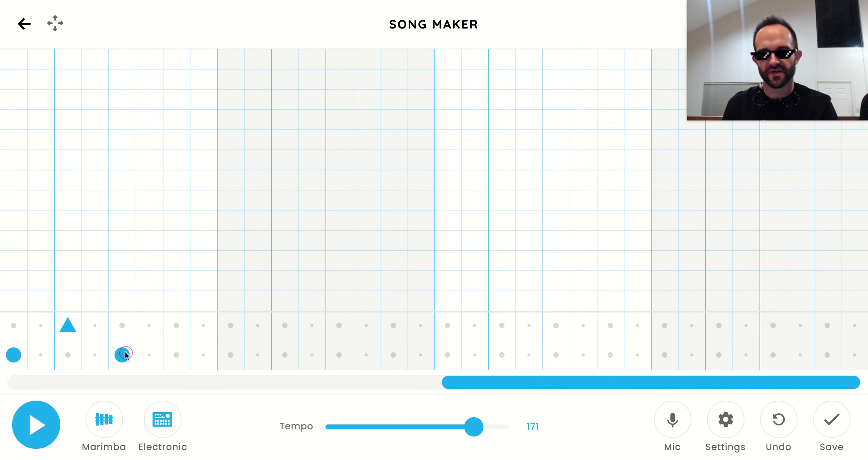
pyautogui.click(178, 324)
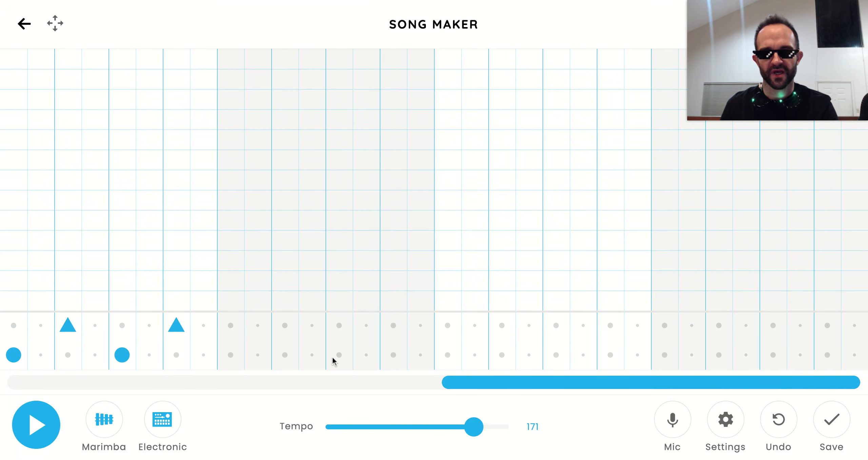
pyautogui.click(231, 356)
pyautogui.click(284, 325)
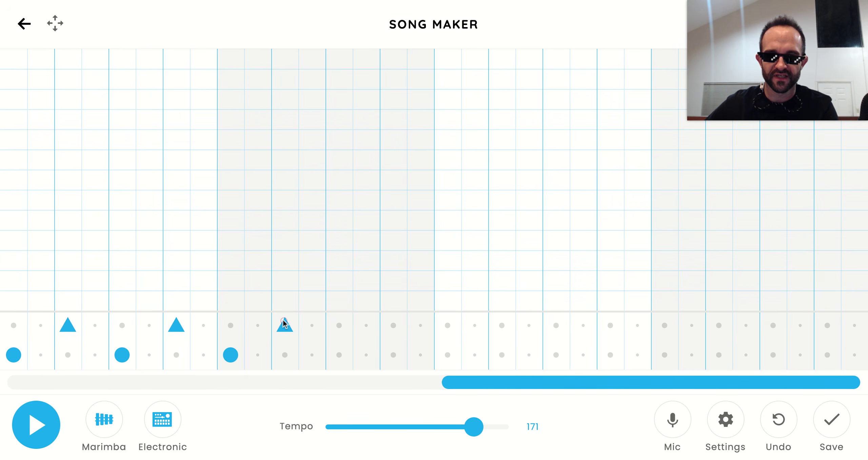
pyautogui.click(339, 355)
pyautogui.click(367, 356)
pyautogui.click(396, 334)
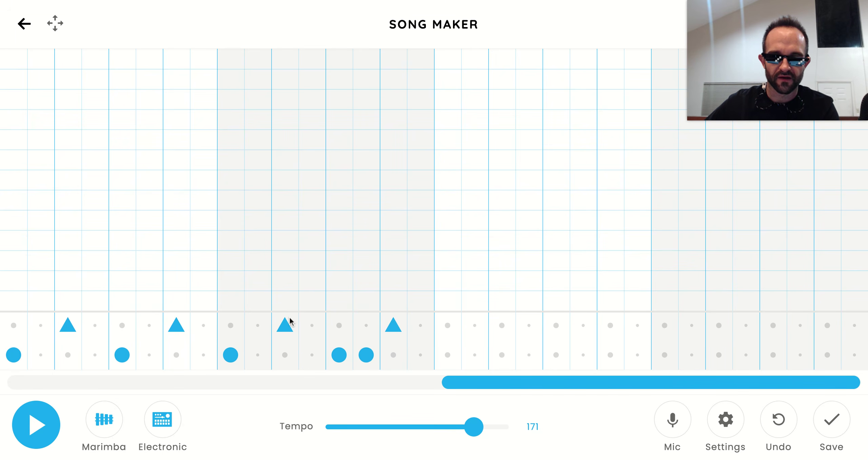
# Repeat the drum pattern in bars 7–8: circles on 1 and 3, triangles on 2 and 4, circle after bar 8's beat 3, and play it back
pyautogui.click(448, 355)
pyautogui.click(501, 326)
pyautogui.click(557, 356)
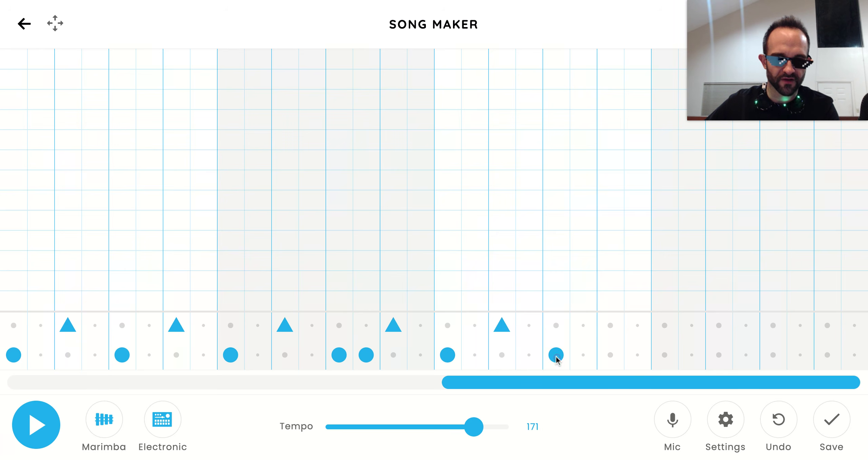
pyautogui.click(609, 329)
pyautogui.click(665, 355)
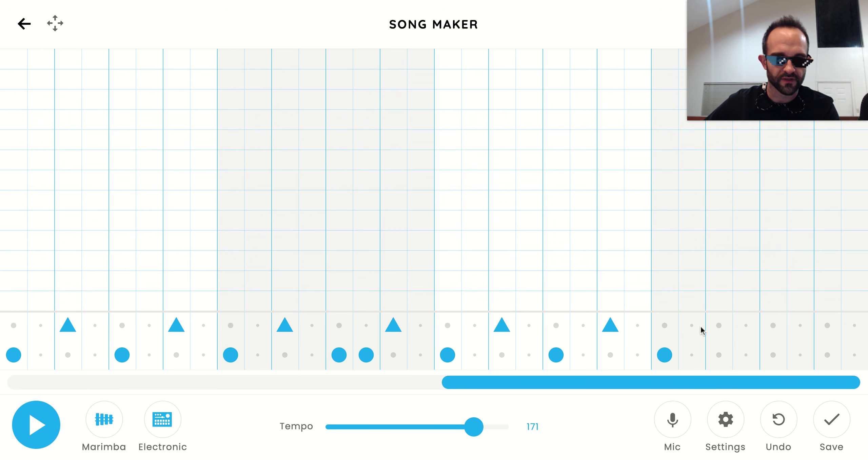
pyautogui.click(721, 324)
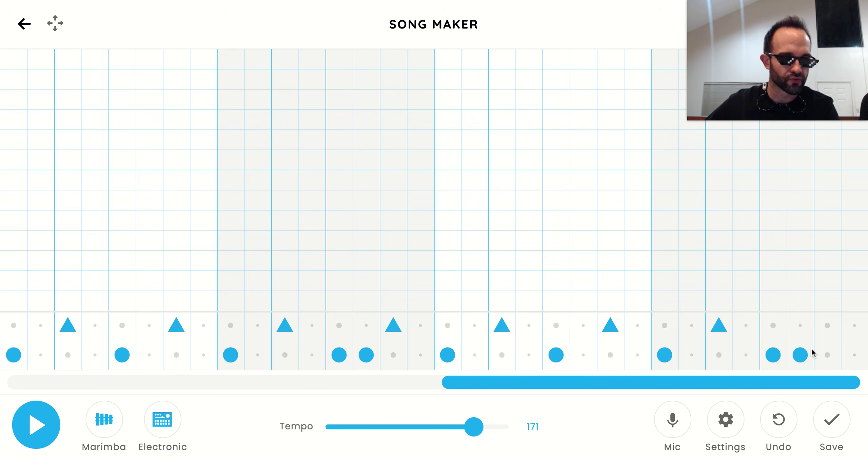
pyautogui.click(830, 327)
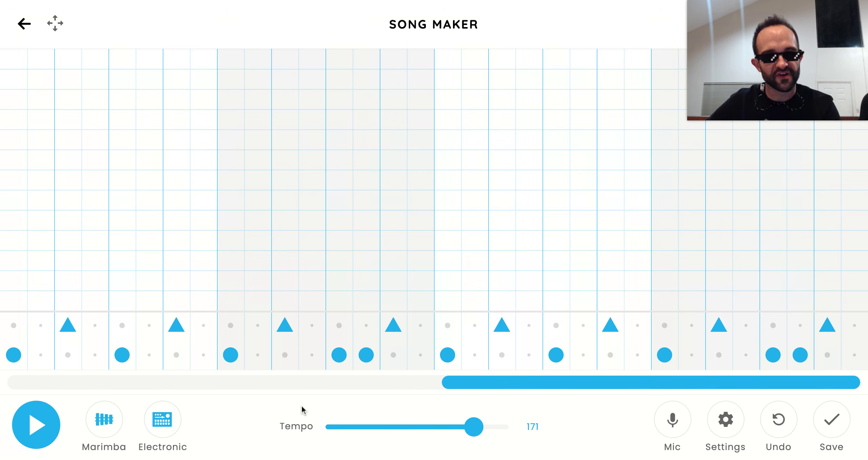
pyautogui.click(37, 427)
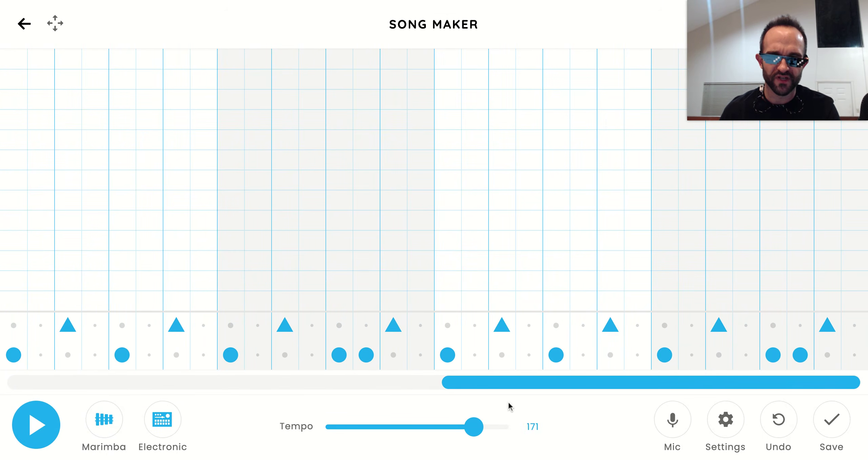
# Place the melody: bar 1 green on beats 1 and 3, yellow after 4; bar 2 green, teal, yellow, red on consecutive eighths, yellow after 3
pyautogui.click(600, 383)
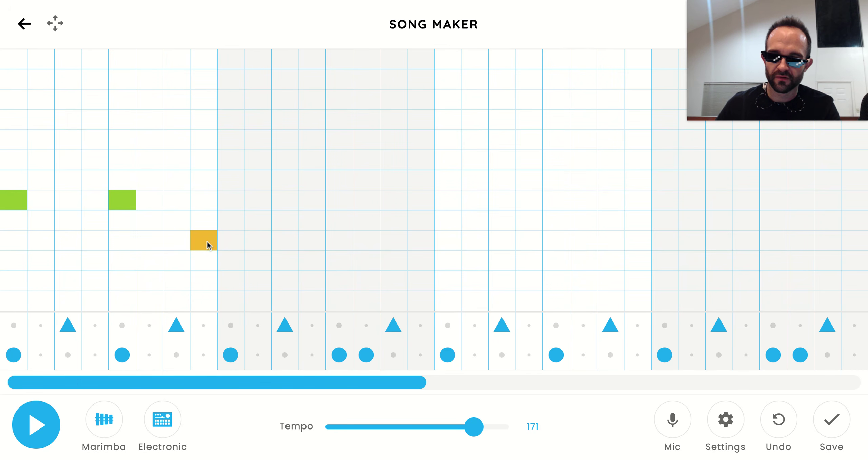
pyautogui.click(226, 206)
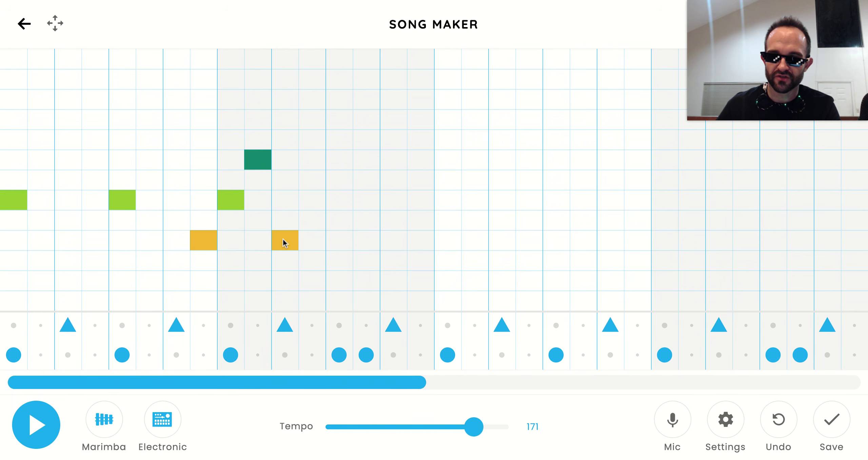
pyautogui.click(314, 303)
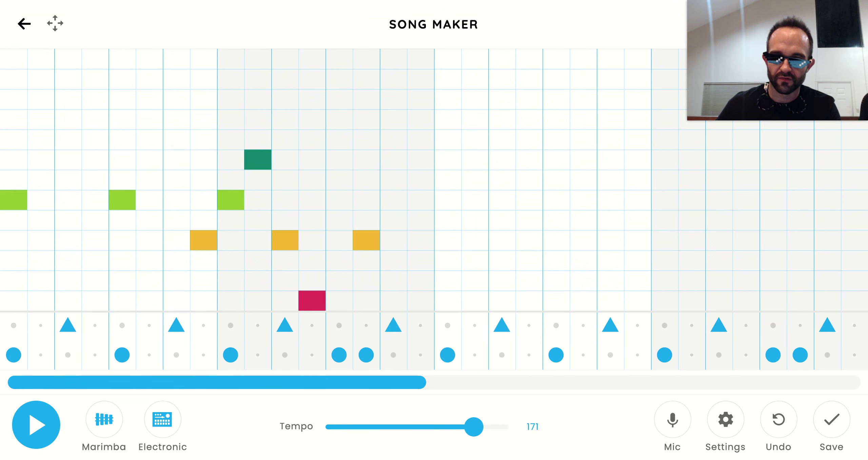
# Play back the two-bar melody together with the drum beat and stop the playback
pyautogui.click(37, 429)
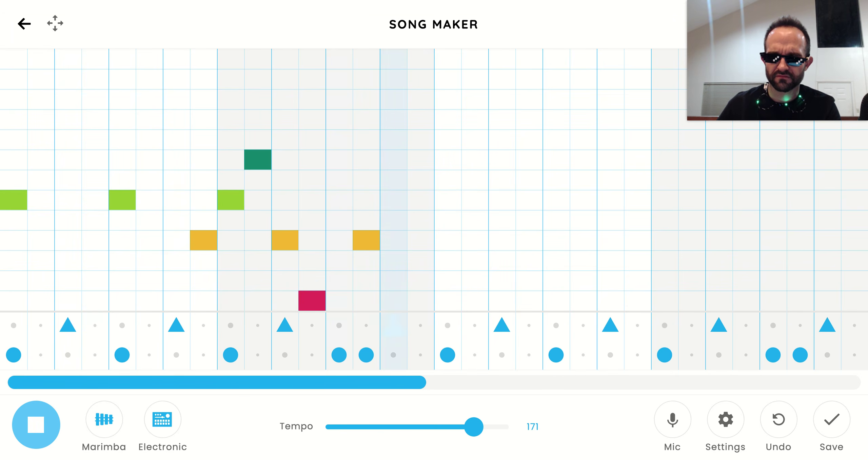
pyautogui.click(36, 426)
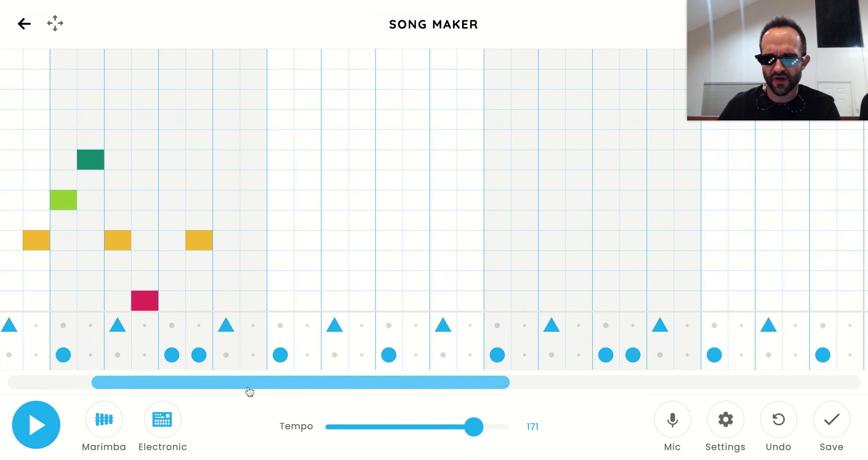
pyautogui.moveTo(249, 389); pyautogui.dragTo(1, 393)
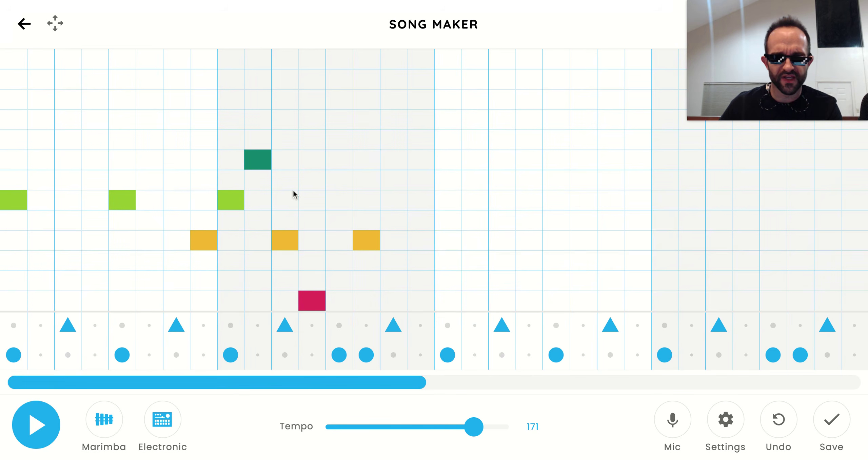
pyautogui.moveTo(762, 60)
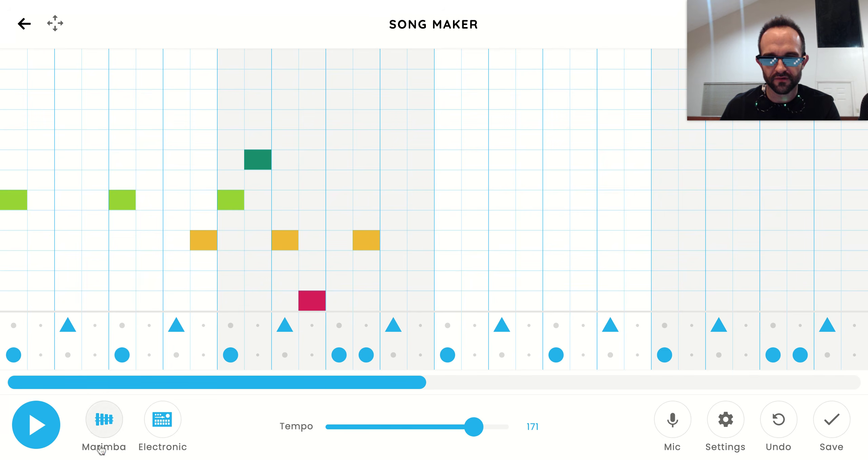
pyautogui.click(45, 434)
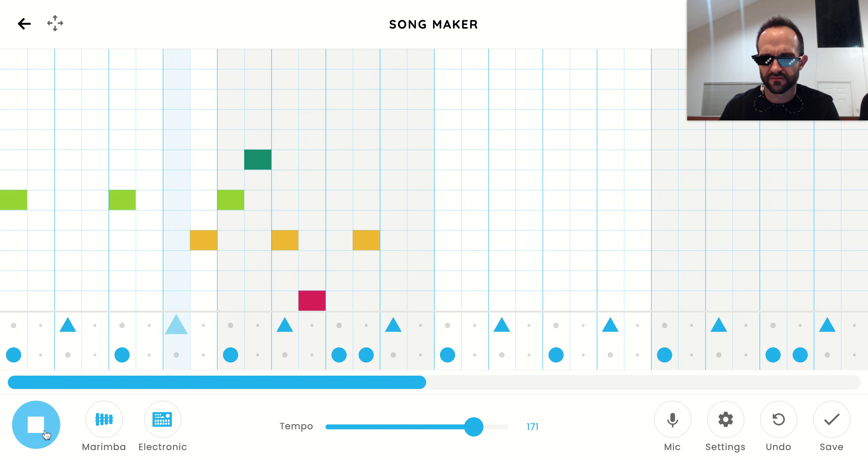
pyautogui.click(44, 433)
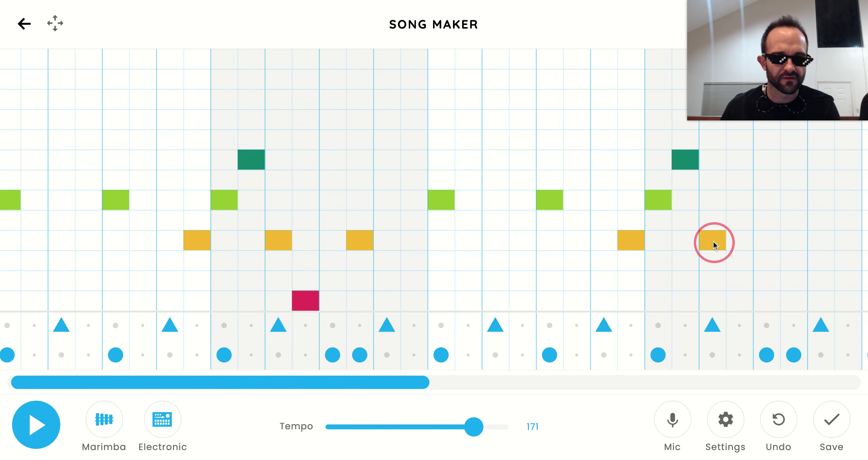
# Repeat the two-bar melody in bars 3–4 with the same pitches and rhythm, and play the song back
pyautogui.click(802, 246)
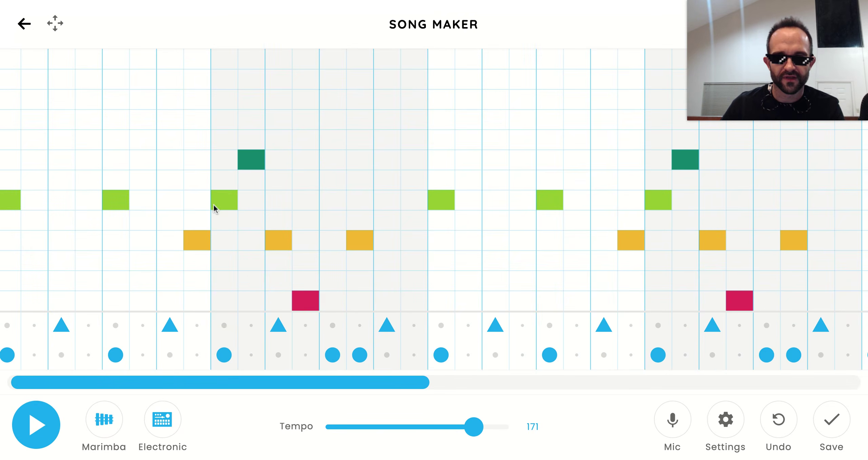
pyautogui.click(46, 436)
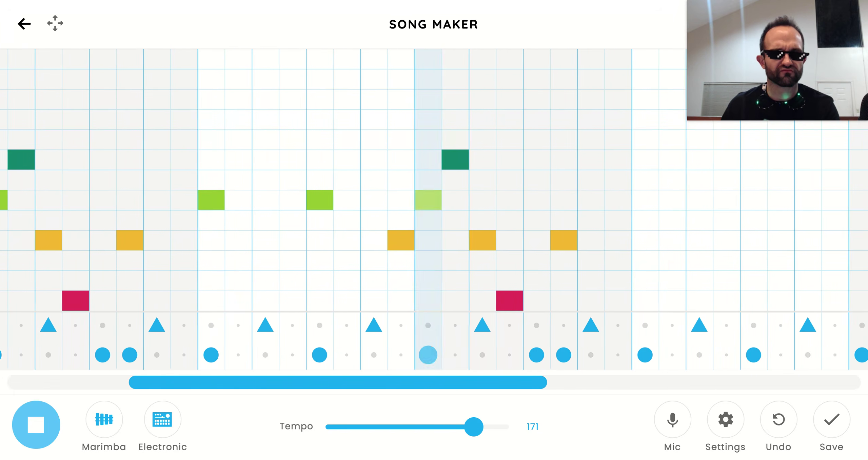
pyautogui.click(32, 432)
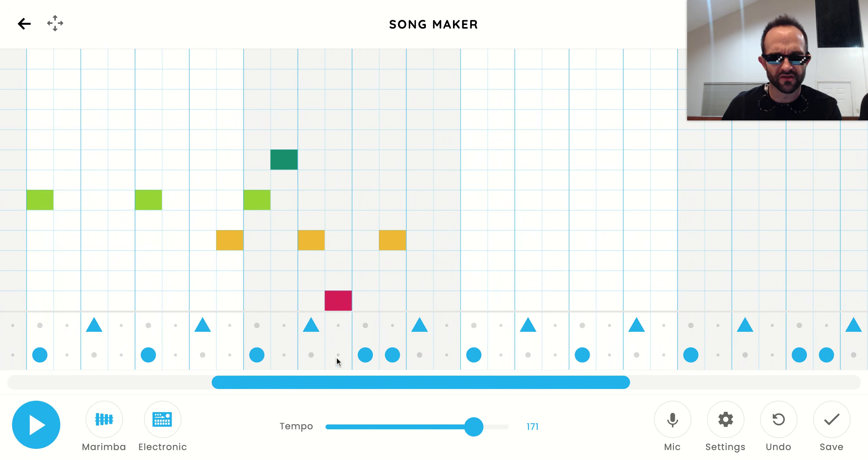
pyautogui.click(390, 383)
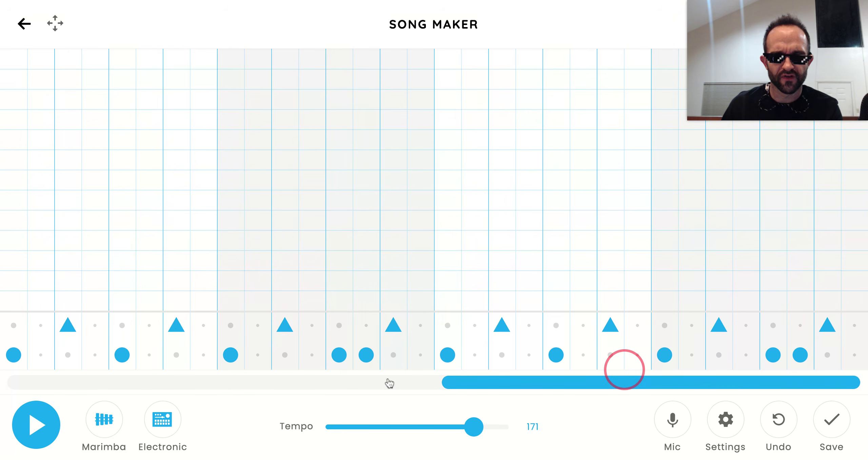
pyautogui.click(390, 383)
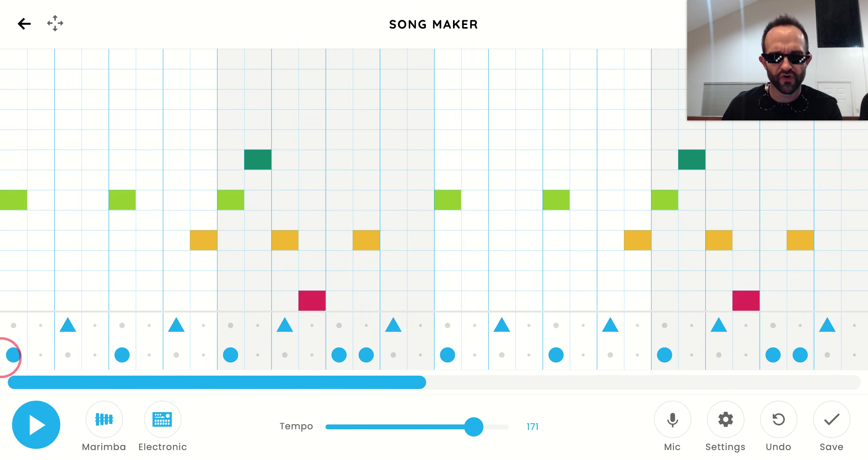
pyautogui.hscroll(5, 173, 337)
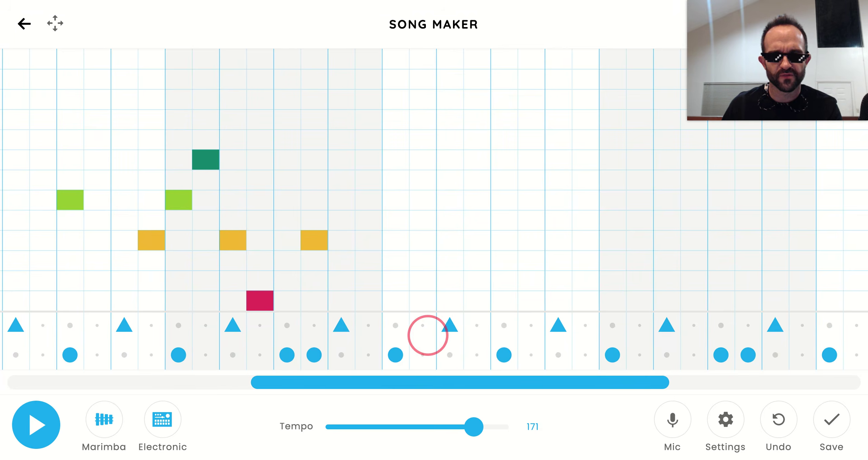
pyautogui.hscroll(-5, 426, 337)
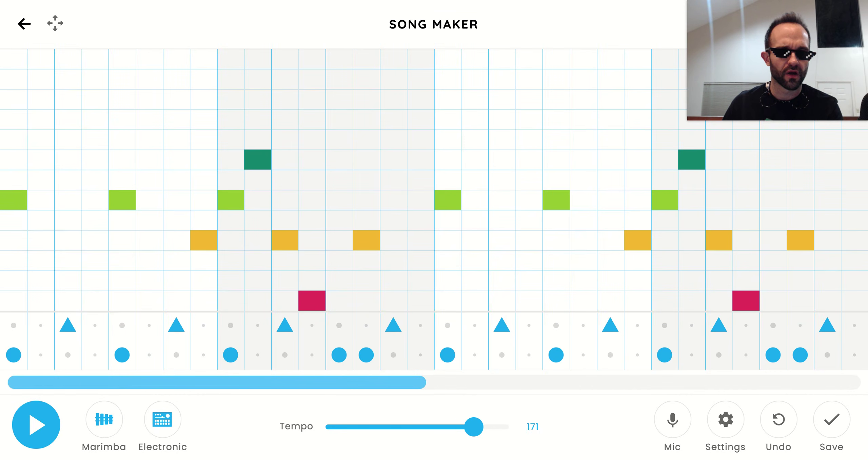
# Try neighbouring high pitches on beat 1 of bar 5 and keep only the purple note
pyautogui.moveTo(120, 382); pyautogui.dragTo(585, 323)
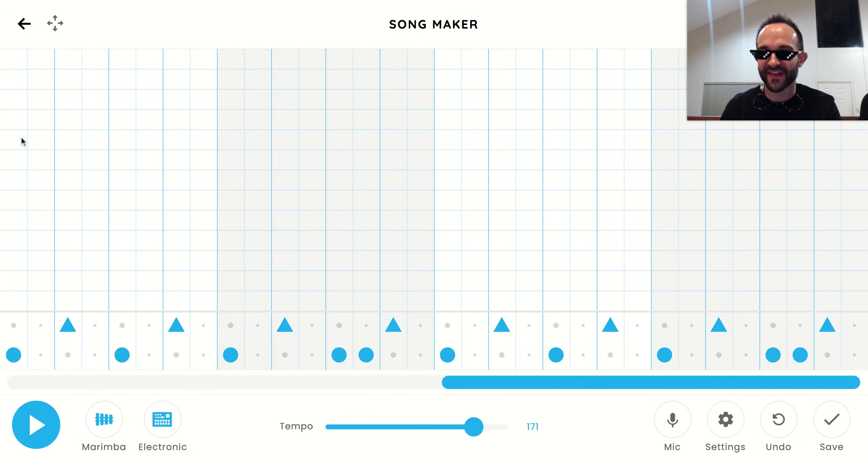
pyautogui.click(18, 117)
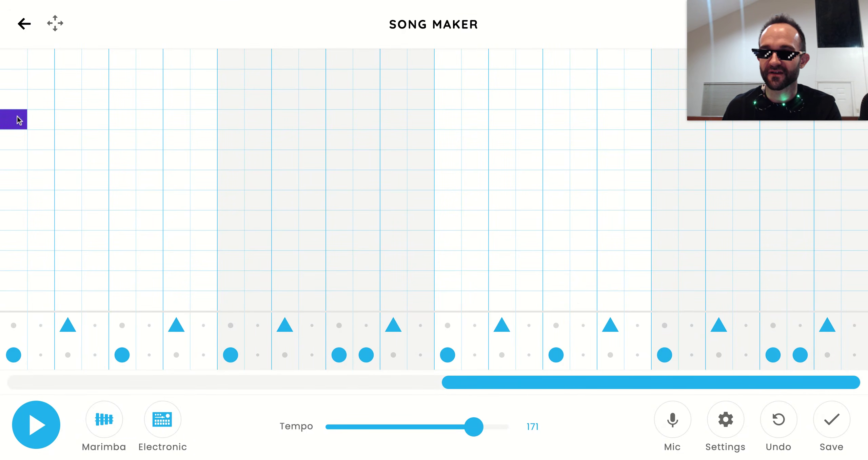
pyautogui.press('super+z')
pyautogui.click(14, 88)
pyautogui.click(12, 96)
pyautogui.click(21, 81)
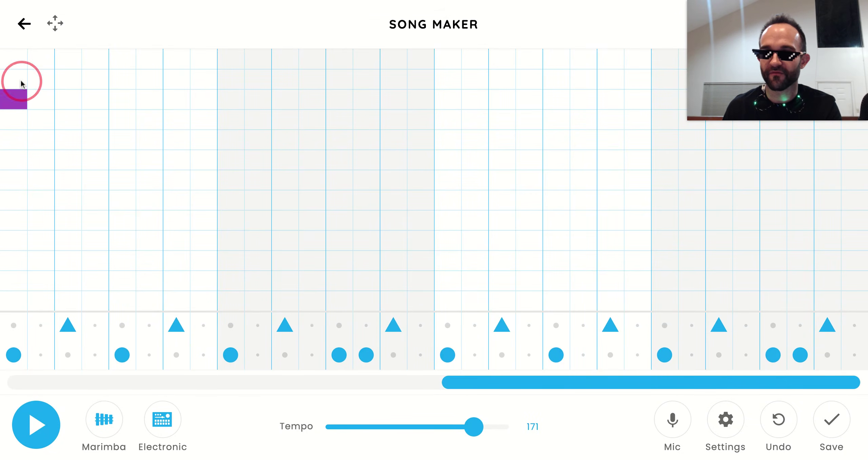
pyautogui.click(18, 96)
pyautogui.click(17, 98)
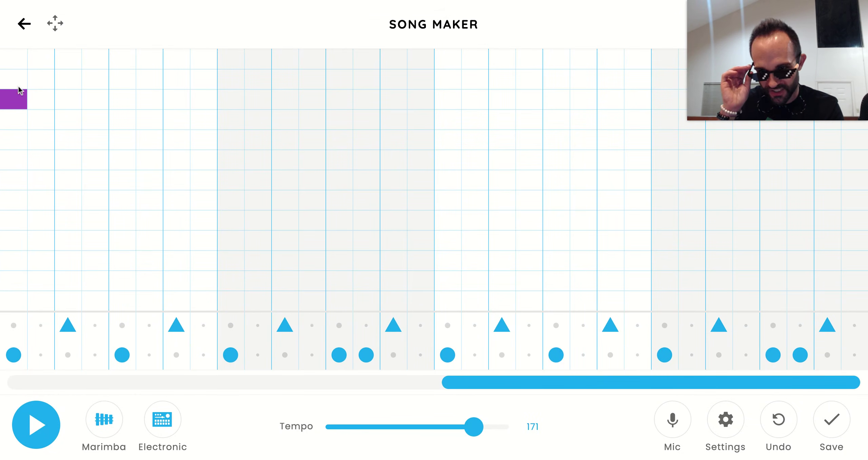
pyautogui.click(17, 115)
pyautogui.click(13, 84)
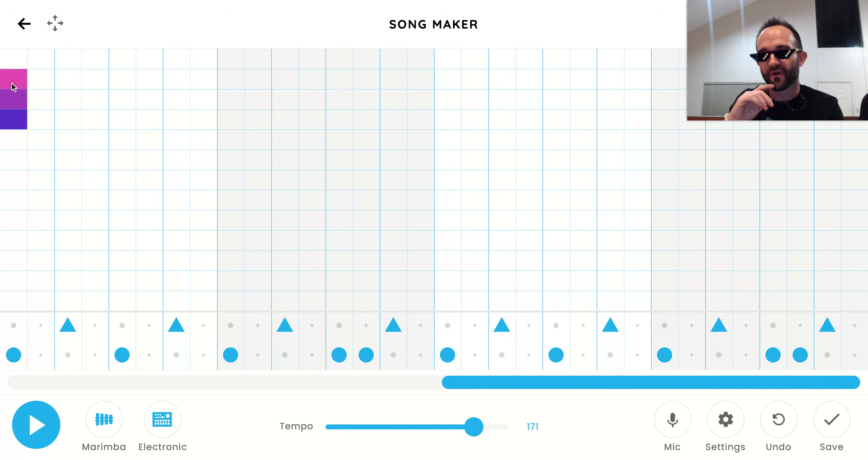
pyautogui.click(13, 84)
pyautogui.click(14, 122)
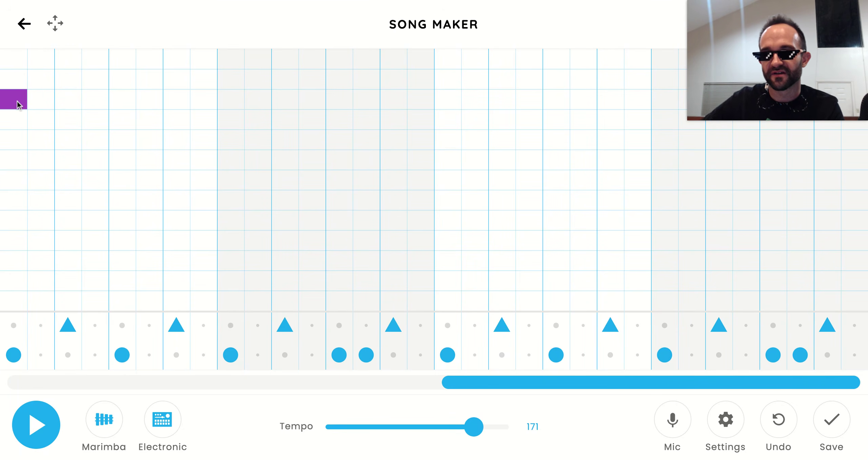
# Continue bar 5 downward with teal, green and yellow notes on the off-beats after beats 1, 2 and 3, and play the song back
pyautogui.click(40, 140)
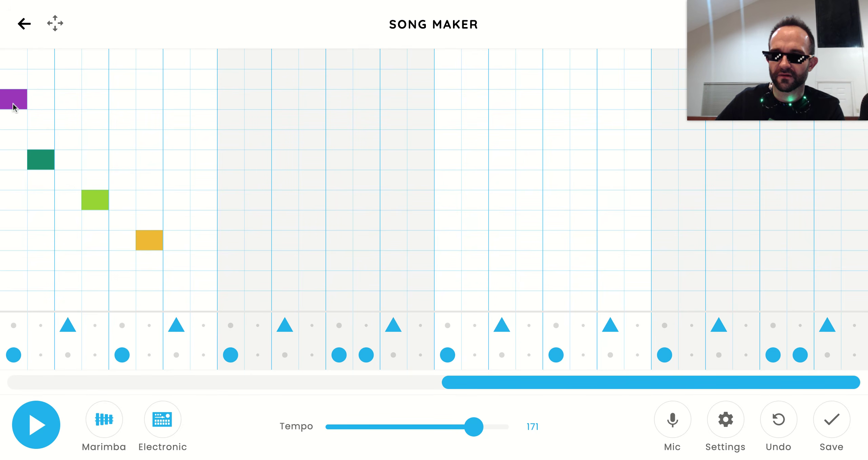
pyautogui.click(38, 422)
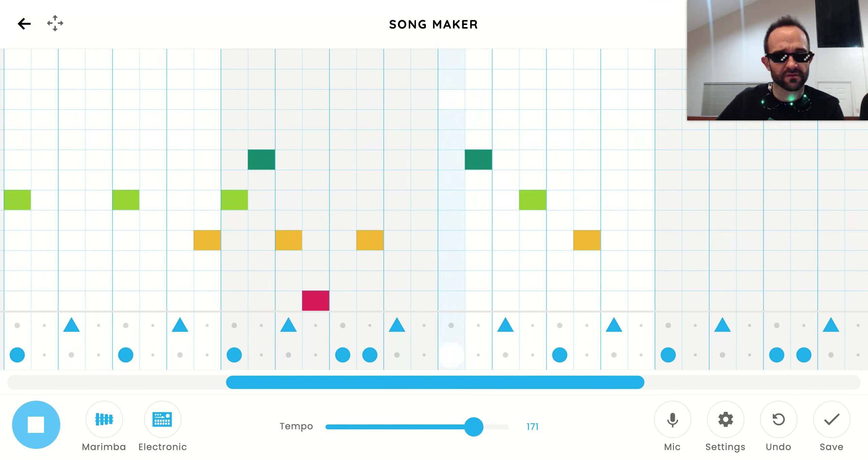
pyautogui.press('space')
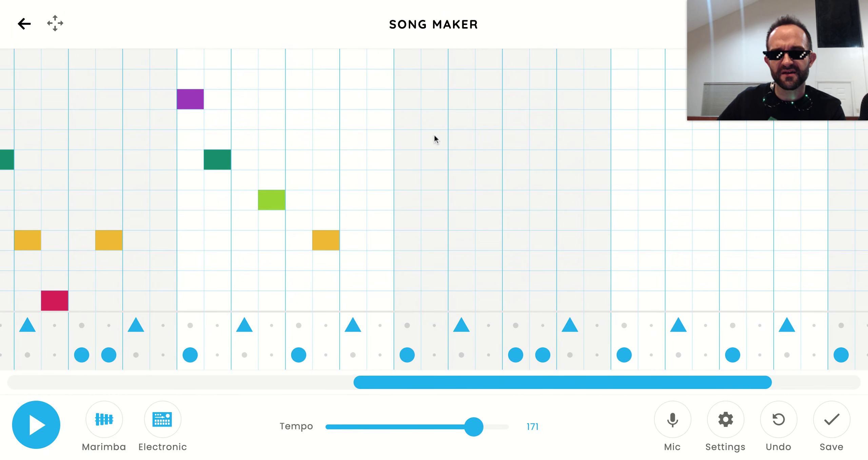
# In bar 6, repeat bar 5's purple, teal, green and yellow descent, add a green note after beat 4, and play the song back
pyautogui.click(414, 74)
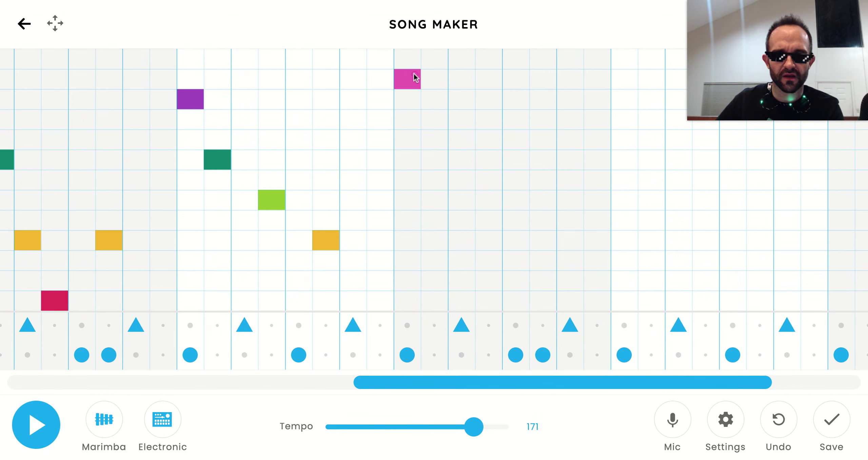
pyautogui.click(413, 87)
pyautogui.click(413, 88)
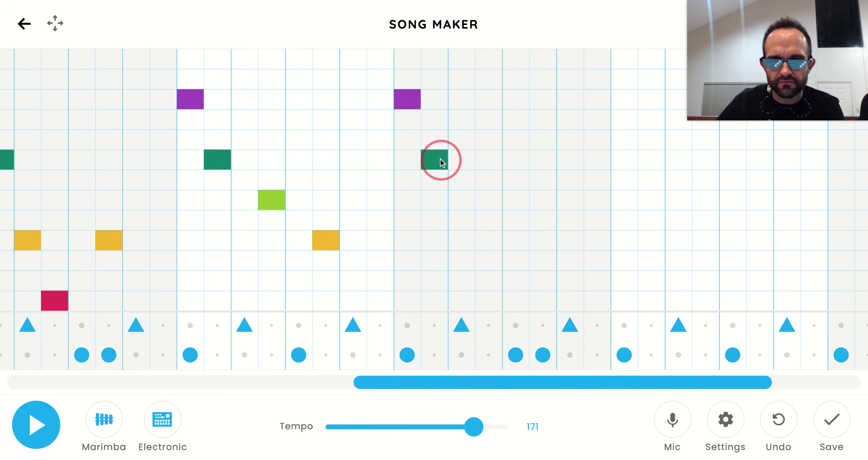
pyautogui.click(490, 202)
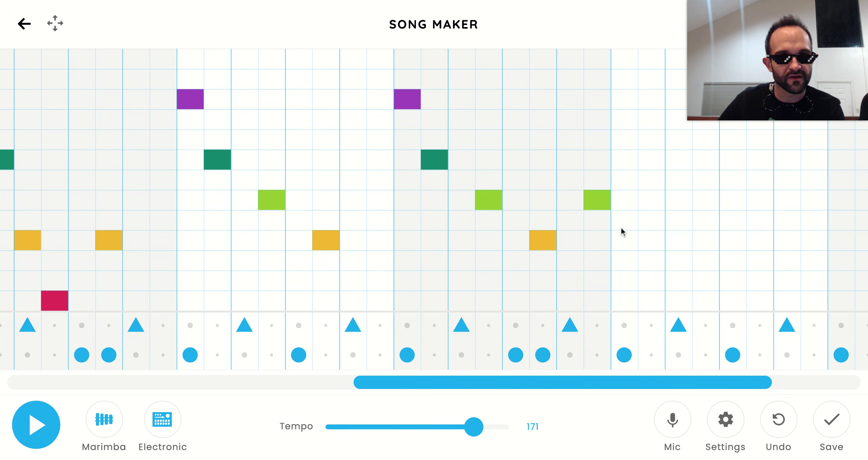
pyautogui.click(45, 429)
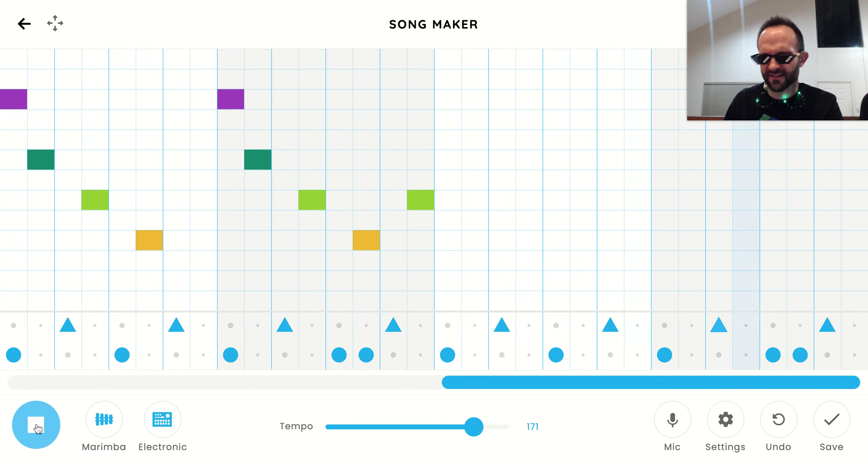
pyautogui.click(37, 428)
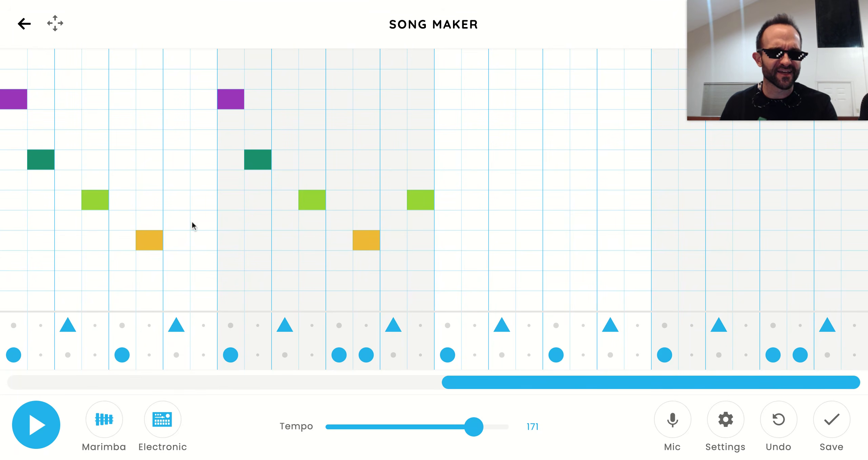
# Change the melody instrument to Synth, play the song from the start into its second half, and stop playback
pyautogui.click(481, 382)
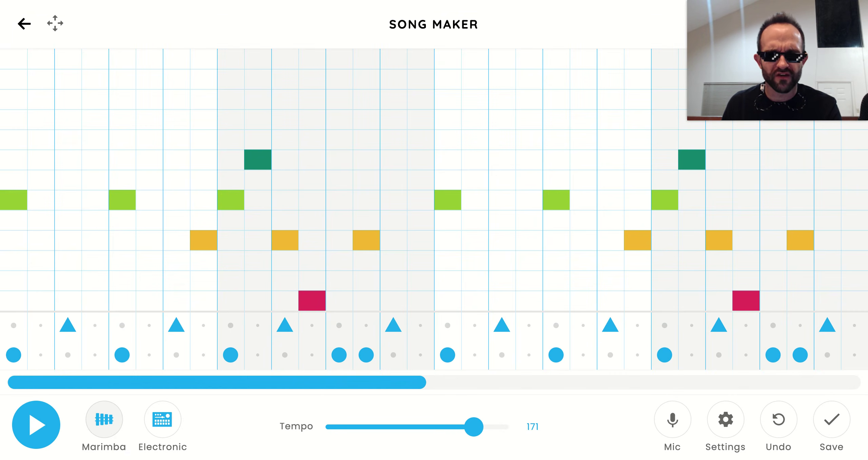
pyautogui.click(108, 430)
pyautogui.click(108, 430)
pyautogui.click(106, 425)
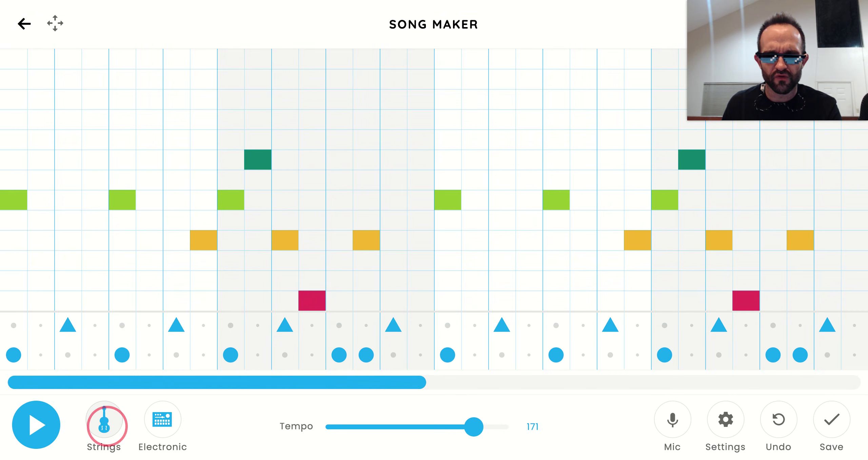
pyautogui.click(106, 426)
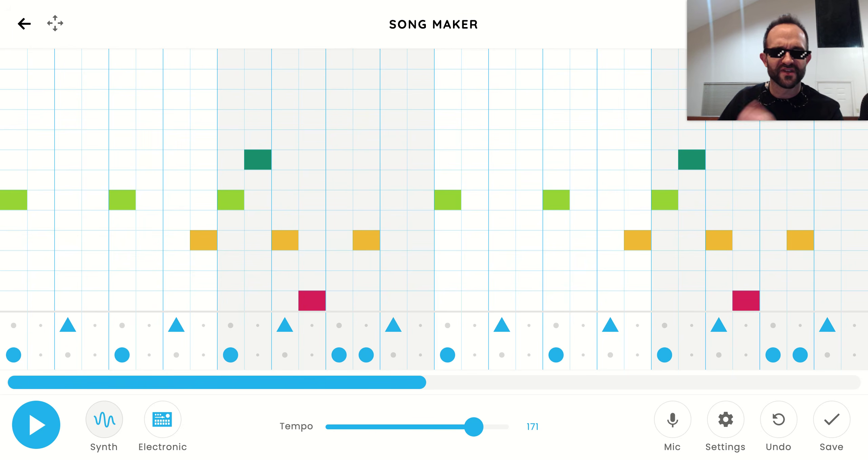
pyautogui.click(40, 425)
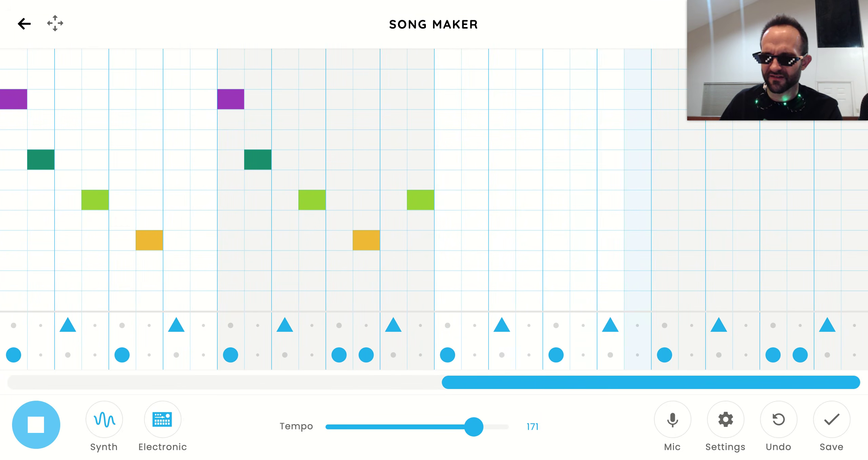
pyautogui.click(60, 411)
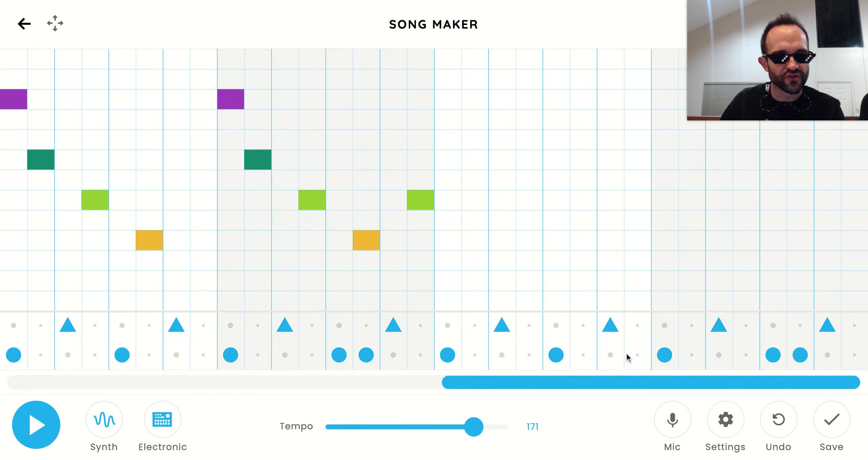
# Save the song and copy the link to it
pyautogui.click(832, 420)
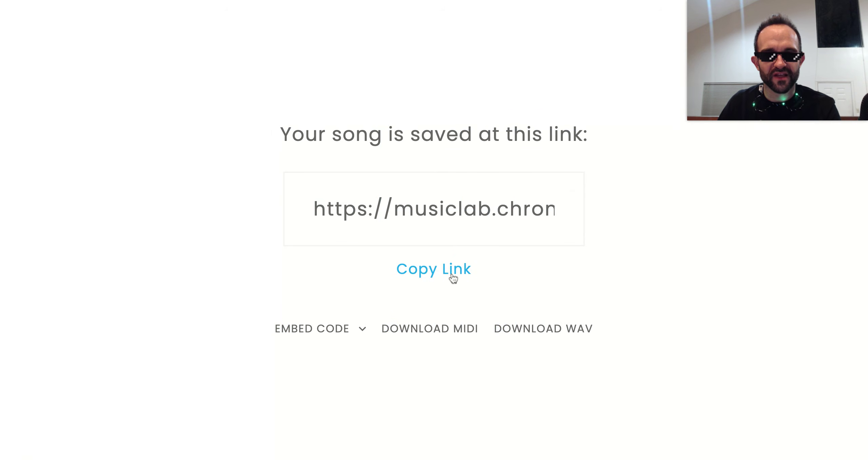
pyautogui.click(455, 278)
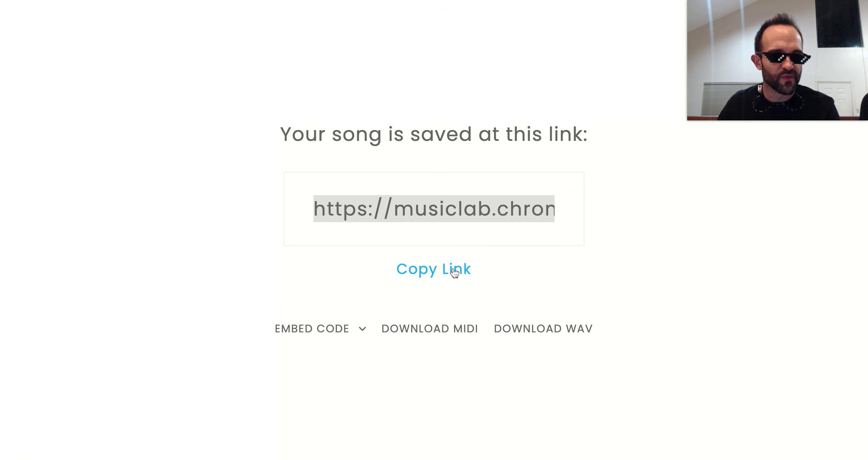